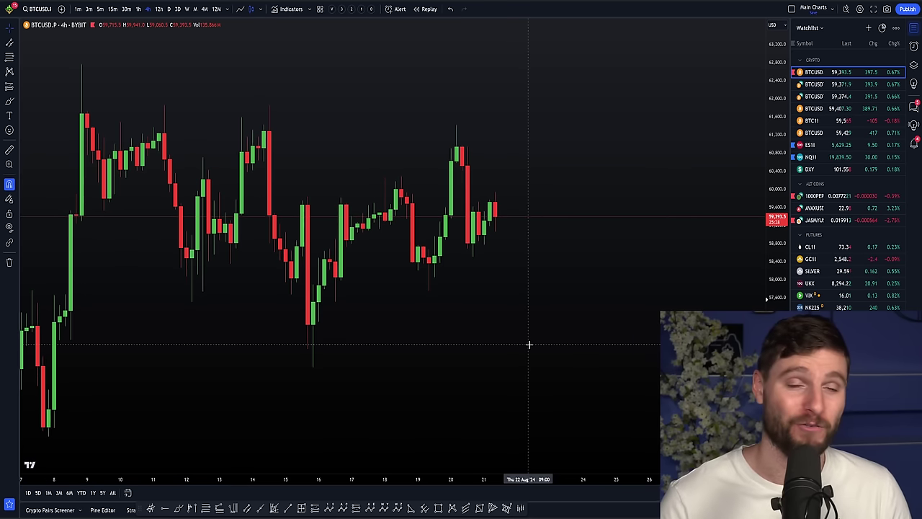
Step: Scroll and pan the BTCUSD chart to bring the Aug 7–25 candles into view
{"action": "scroll", "coordinate": [590, 345], "scroll_direction": "down", "scroll_amount": 2}
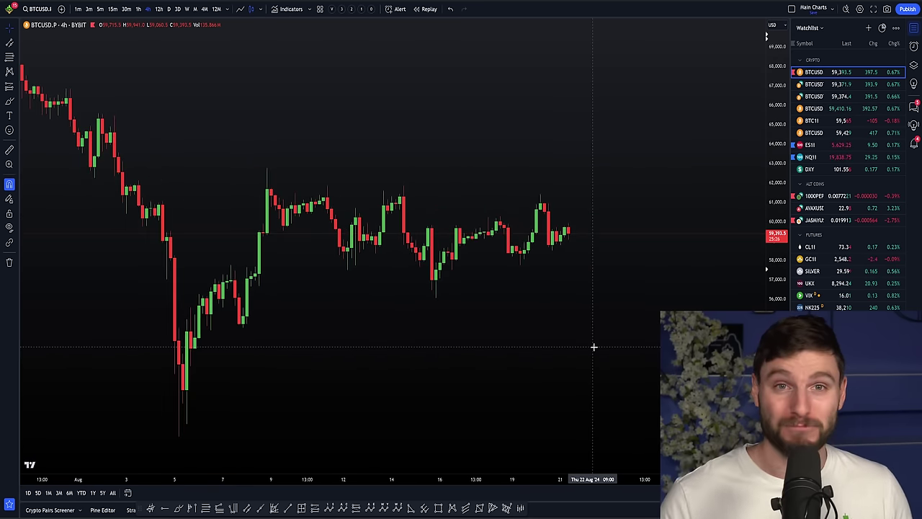
{"action": "scroll", "coordinate": [593, 348], "scroll_direction": "up", "scroll_amount": 3}
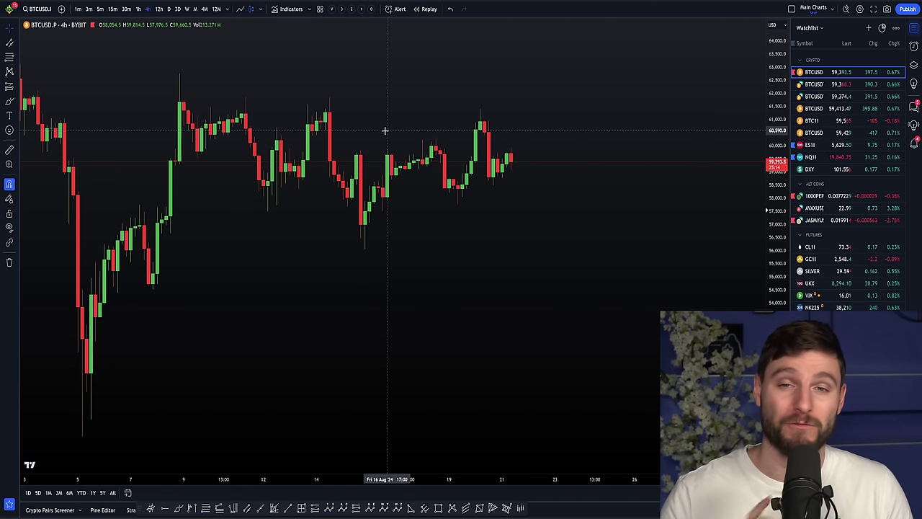
{"action": "scroll", "coordinate": [385, 130], "scroll_direction": "up", "scroll_amount": 6}
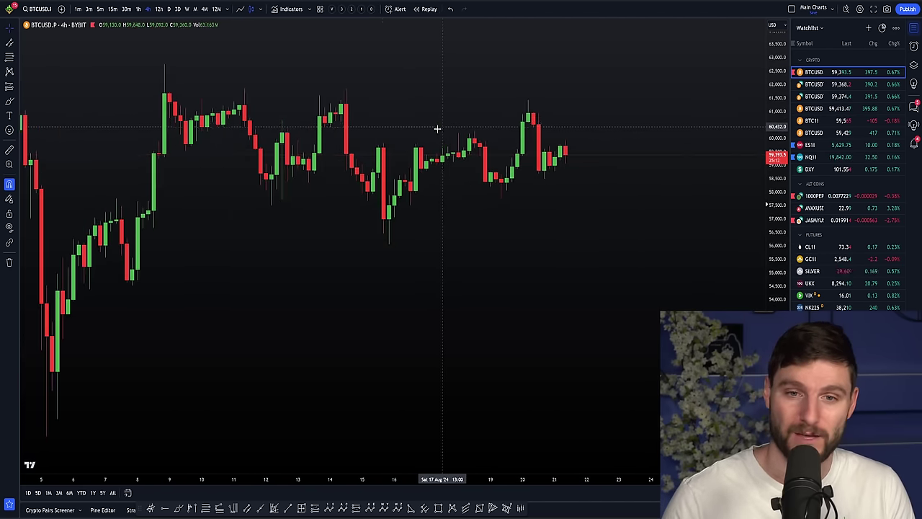
{"action": "scroll", "coordinate": [425, 140], "scroll_direction": "left", "scroll_amount": 3}
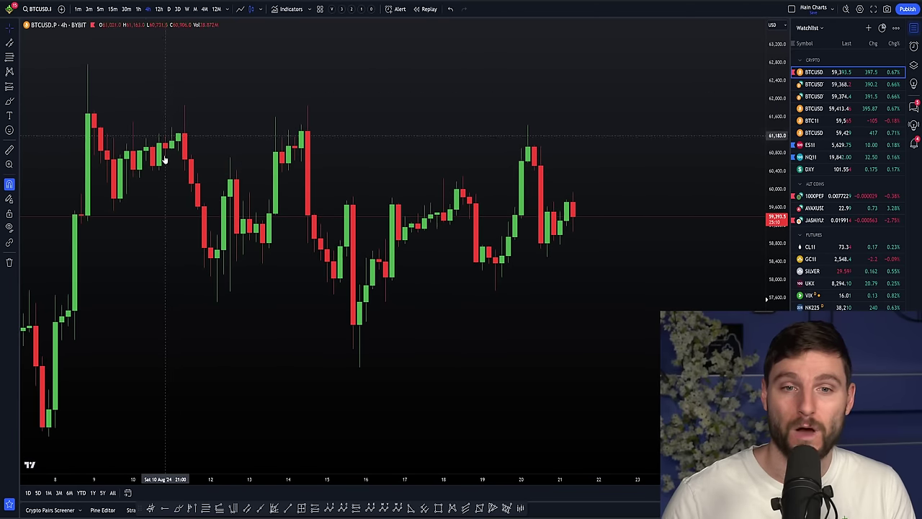
{"action": "scroll", "coordinate": [247, 181], "scroll_direction": "left", "scroll_amount": 5}
{"action": "scroll", "coordinate": [181, 274], "scroll_direction": "down", "scroll_amount": 2}
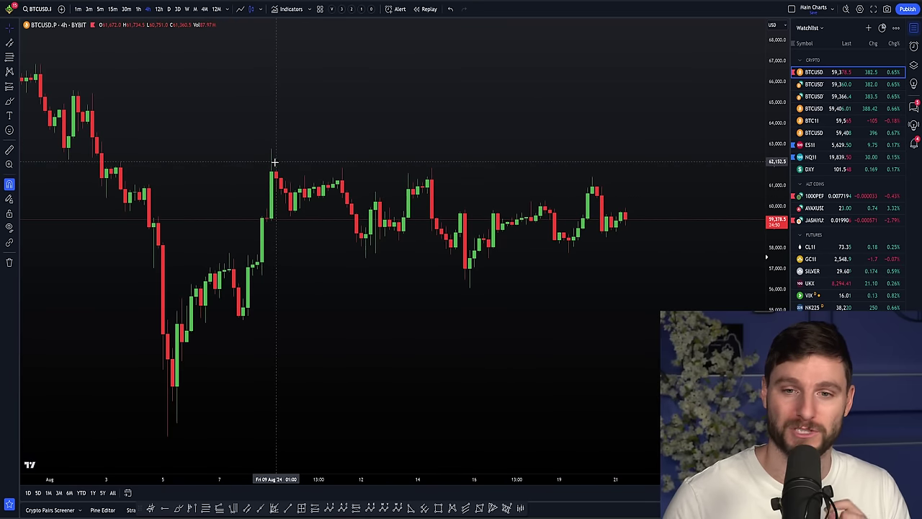
{"action": "scroll", "coordinate": [272, 169], "scroll_direction": "up", "scroll_amount": 2}
{"action": "left_click_drag", "start_coordinate": [362, 155], "coordinate": [285, 139]}
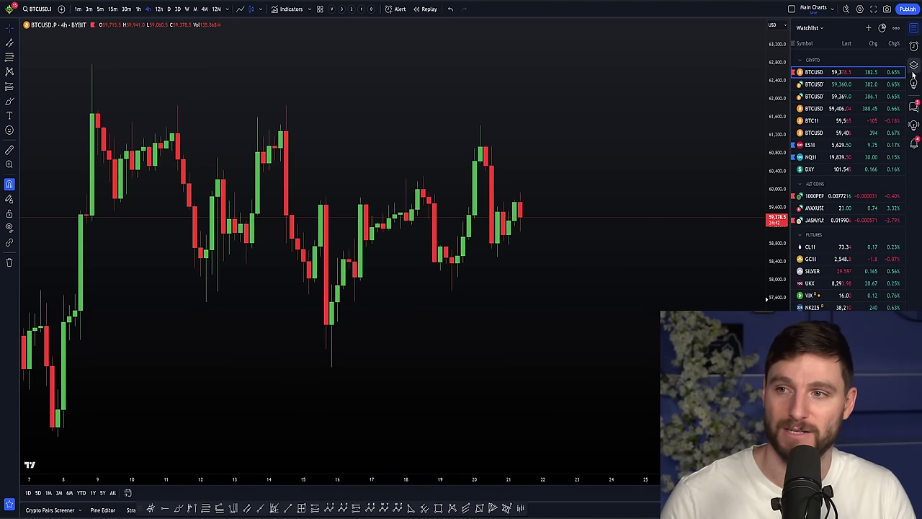
Step: Draw a parallel channel through the Aug 8 and Aug 14 highs, width set at the Aug 15 low
{"action": "left_click", "coordinate": [249, 508]}
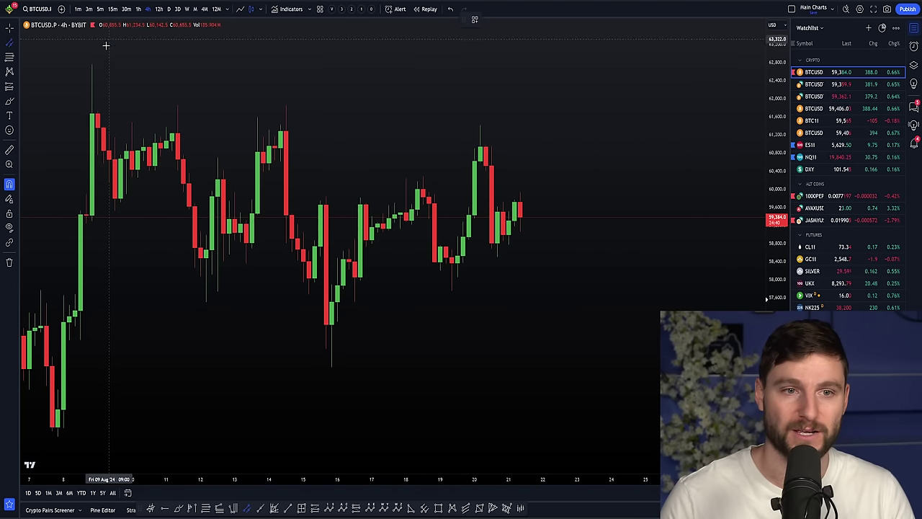
{"action": "left_click", "coordinate": [94, 66]}
{"action": "left_click", "coordinate": [284, 107]}
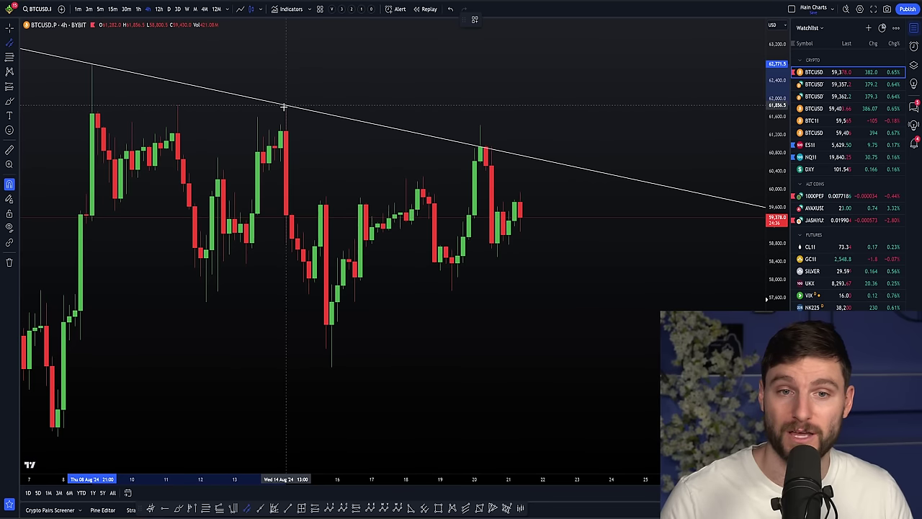
{"action": "left_click", "coordinate": [204, 300]}
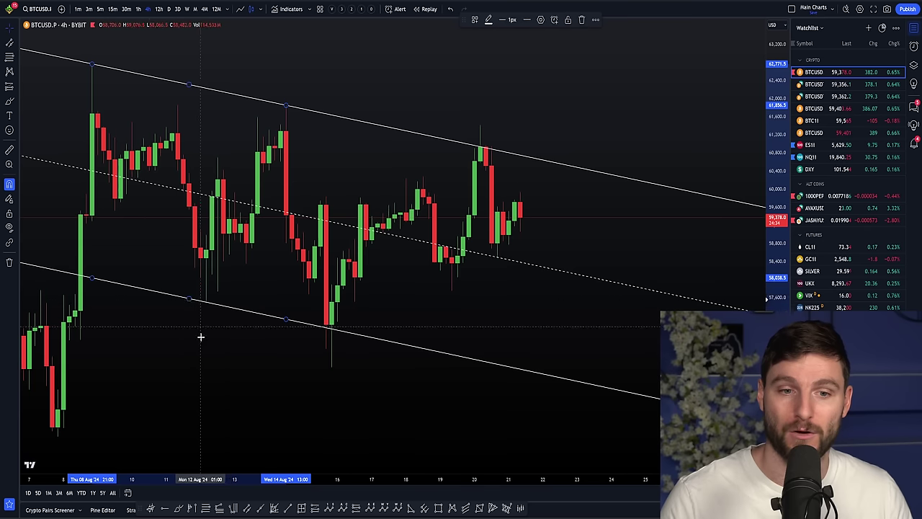
{"action": "left_click", "coordinate": [200, 336]}
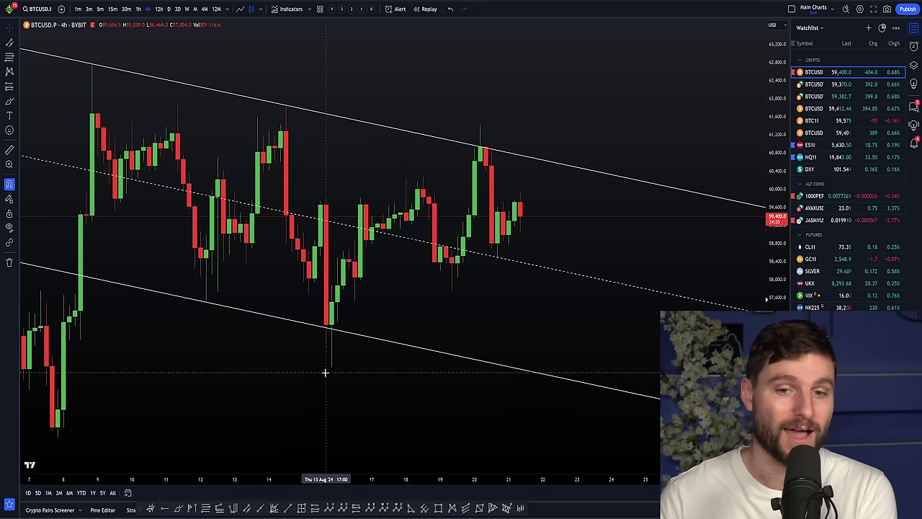
Step: Brush a U around the Aug 15 low wick, undoing the extra Aug 8 and Aug 14 strokes
{"action": "left_click", "coordinate": [178, 508]}
{"action": "mouse_move", "coordinate": [314, 326]}
{"action": "left_mouse_down"}
{"action": "mouse_move", "coordinate": [314, 362]}
{"action": "mouse_move", "coordinate": [333, 371]}
{"action": "mouse_move", "coordinate": [392, 257]}
{"action": "mouse_move", "coordinate": [472, 152]}
{"action": "mouse_move", "coordinate": [485, 118]}
{"action": "mouse_move", "coordinate": [497, 150]}
{"action": "left_mouse_up"}
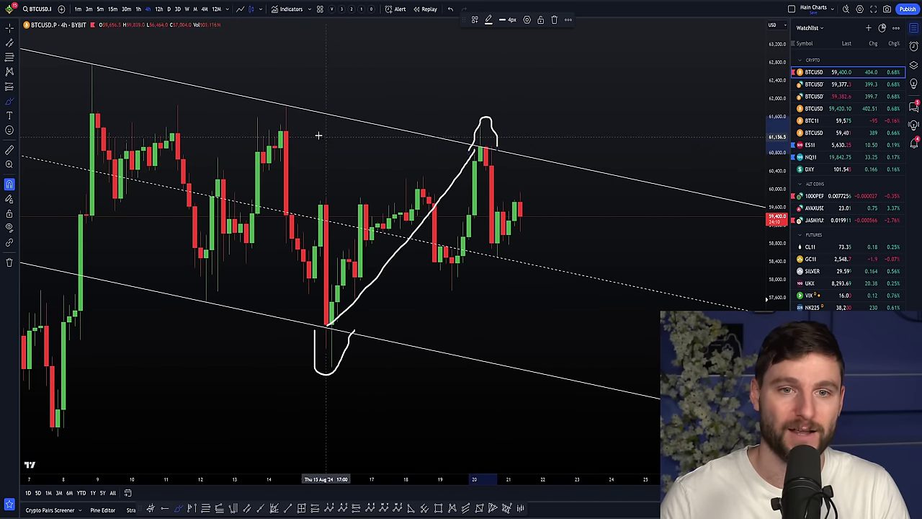
{"action": "mouse_move", "coordinate": [101, 61]}
{"action": "left_mouse_down"}
{"action": "mouse_move", "coordinate": [90, 72]}
{"action": "mouse_move", "coordinate": [108, 61]}
{"action": "left_mouse_up"}
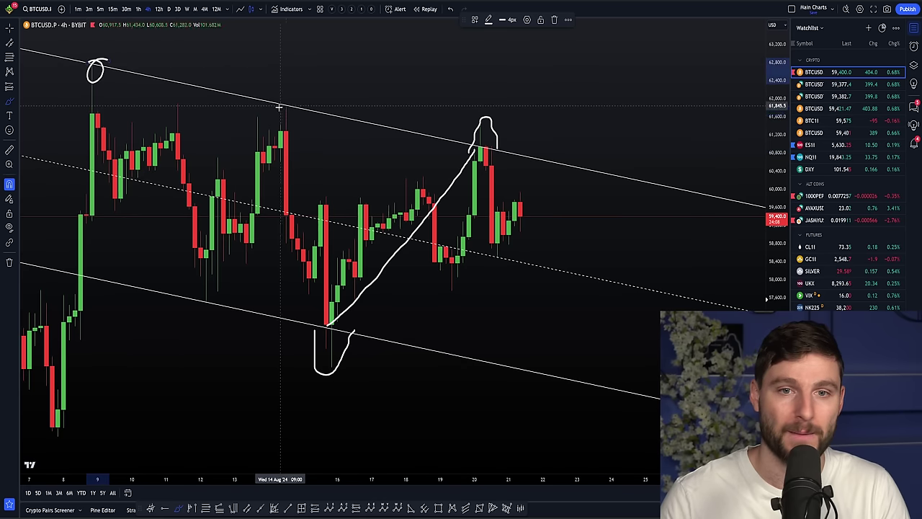
{"action": "left_click_drag", "start_coordinate": [279, 106], "coordinate": [285, 113]}
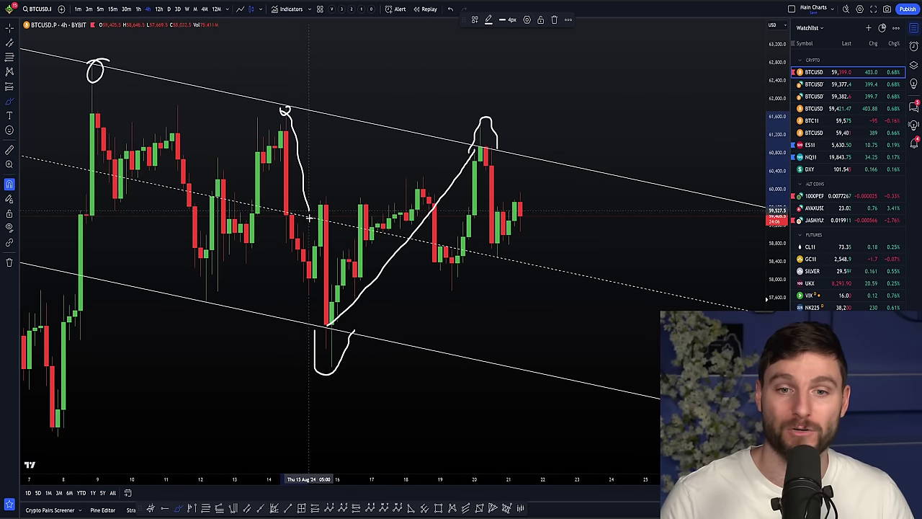
{"action": "key", "text": "ctrl+z"}
{"action": "key", "text": "ctrl+z"}
{"action": "key", "text": "ctrl+z"}
{"action": "key", "text": "ctrl+z"}
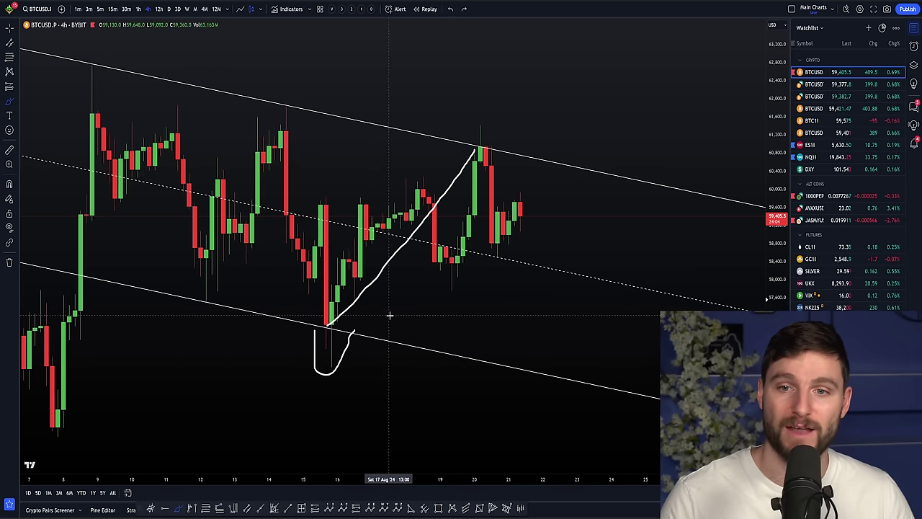
Step: Brush an arch-shaped loop over the Aug 20 wick above the upper channel line
{"action": "left_click_drag", "start_coordinate": [479, 124], "coordinate": [495, 150]}
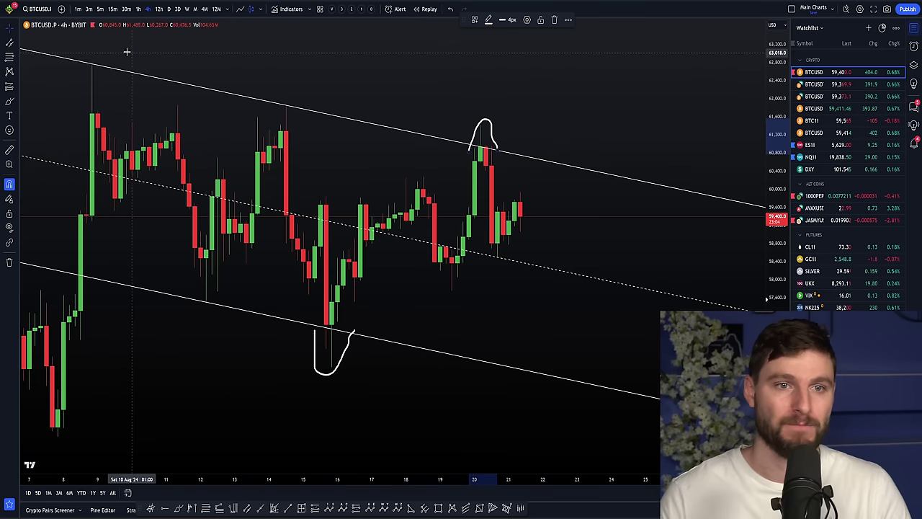
{"action": "left_click", "coordinate": [112, 9]}
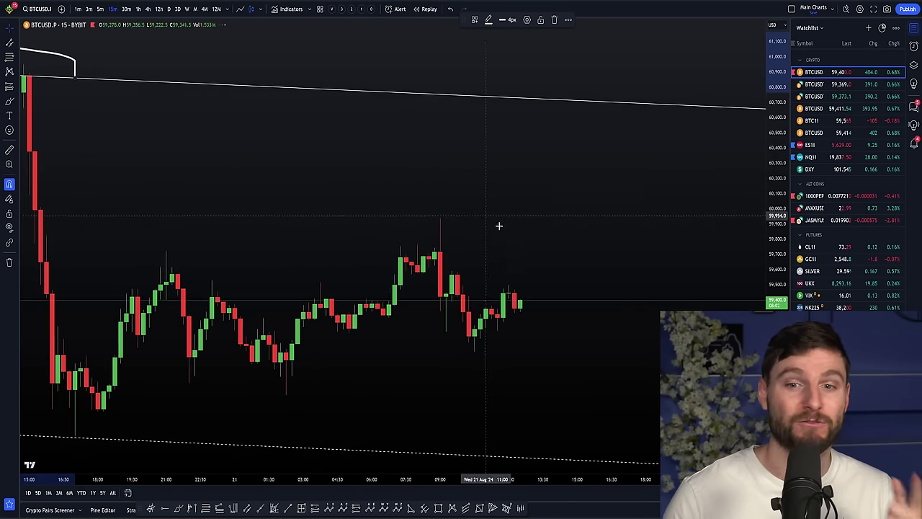
{"action": "scroll", "coordinate": [613, 312], "scroll_direction": "down", "scroll_amount": 5}
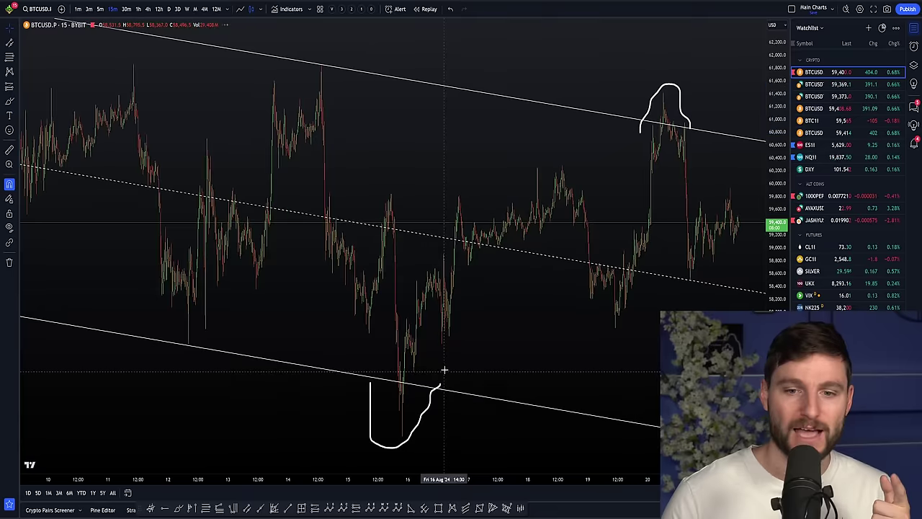
{"action": "left_click_drag", "start_coordinate": [442, 370], "coordinate": [644, 319]}
{"action": "scroll", "coordinate": [408, 350], "scroll_direction": "up", "scroll_amount": 5}
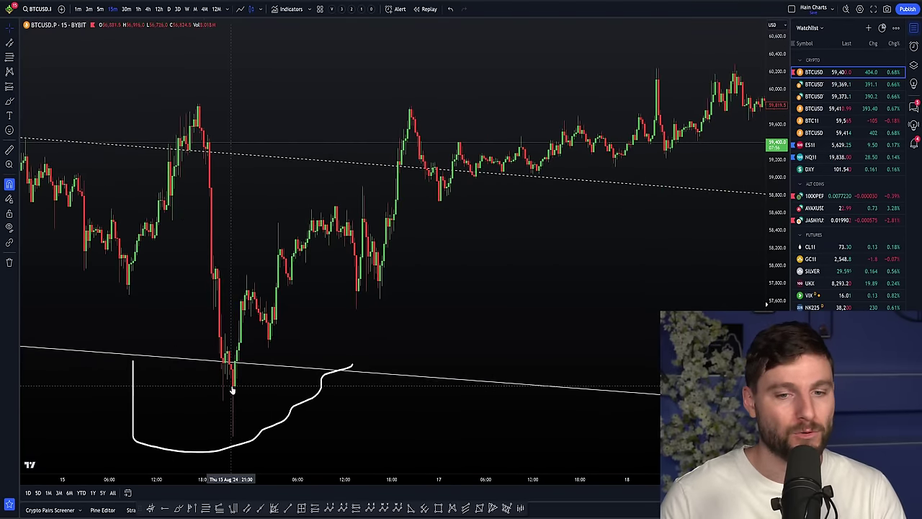
{"action": "scroll", "coordinate": [232, 390], "scroll_direction": "up", "scroll_amount": 3}
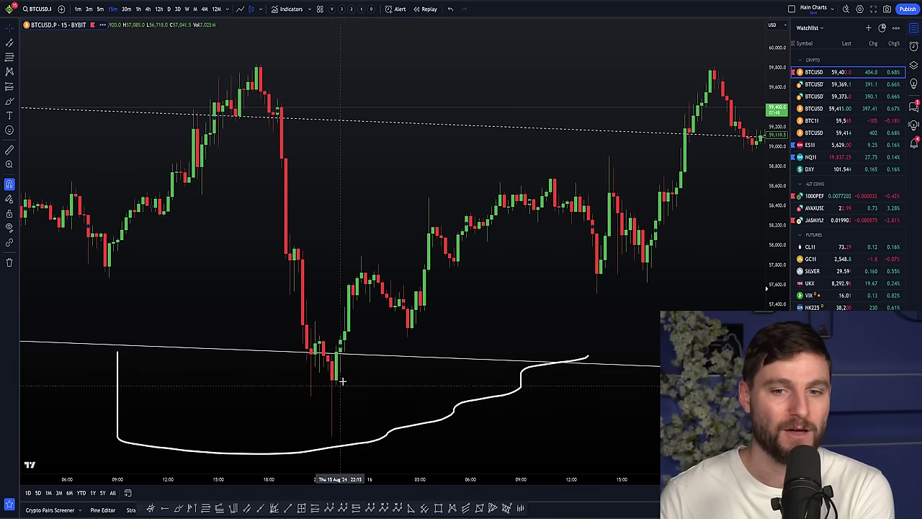
{"action": "scroll", "coordinate": [617, 257], "scroll_direction": "down", "scroll_amount": 3}
{"action": "left_click_drag", "start_coordinate": [617, 258], "coordinate": [175, 317]}
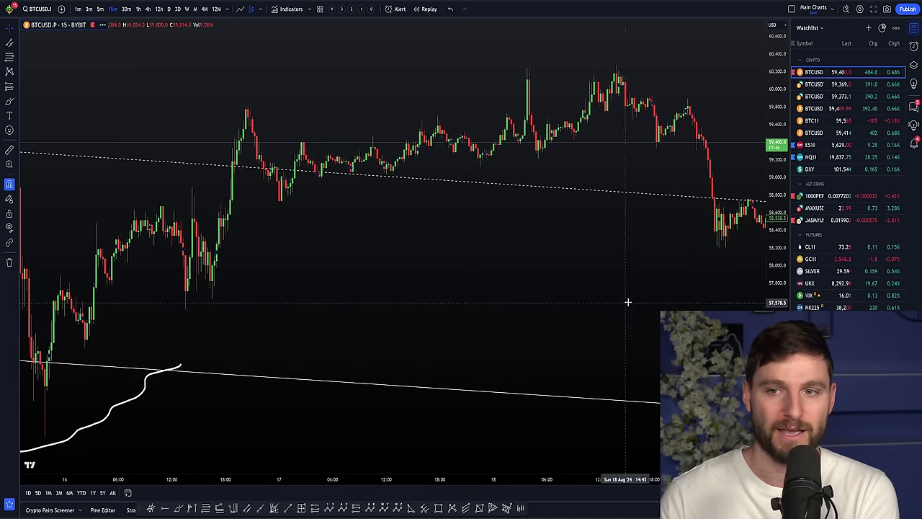
{"action": "scroll", "coordinate": [627, 302], "scroll_direction": "up", "scroll_amount": 2}
{"action": "mouse_move", "coordinate": [627, 302]}
{"action": "left_mouse_down"}
{"action": "mouse_move", "coordinate": [144, 282]}
{"action": "mouse_move", "coordinate": [305, 232]}
{"action": "mouse_move", "coordinate": [241, 222]}
{"action": "left_mouse_up"}
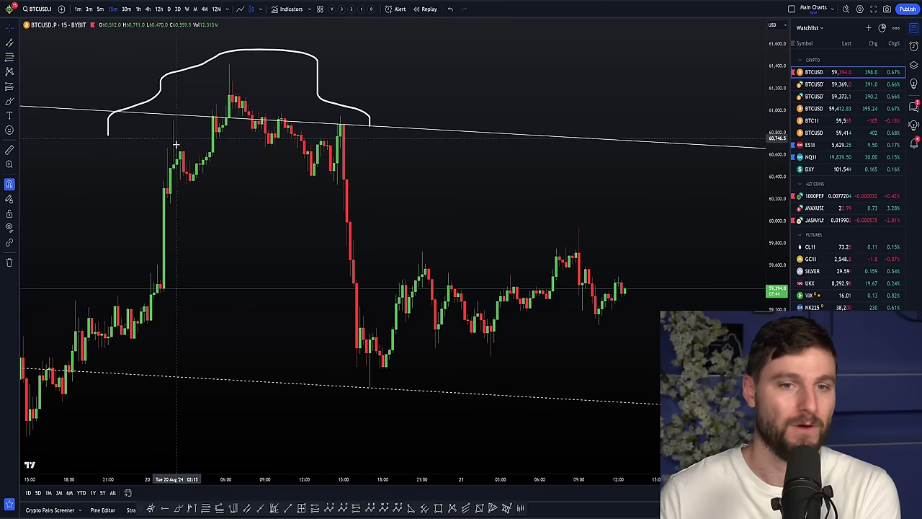